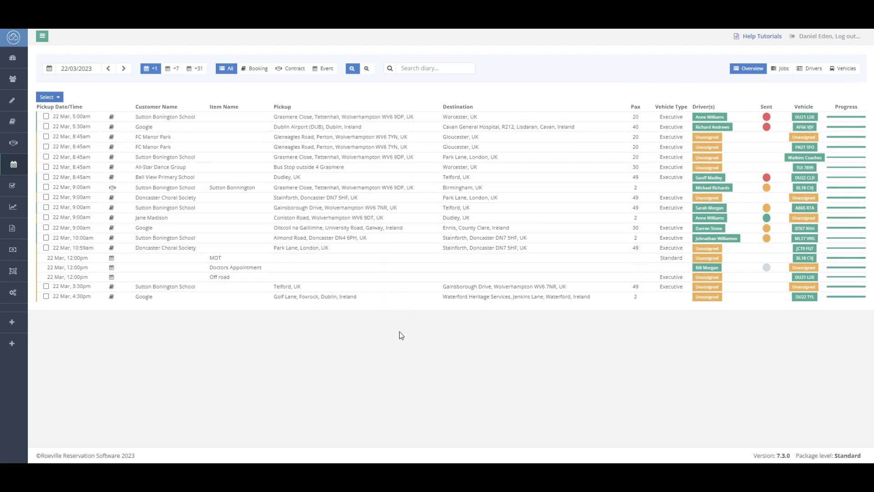
# Explore the diary's date picker and its text zoom controls without changing the date.
pyautogui.click(49, 69)
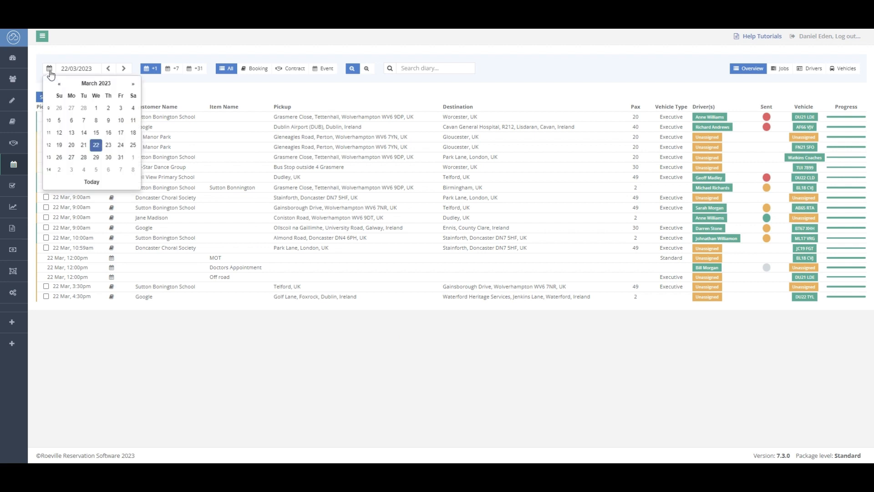
pyautogui.click(96, 83)
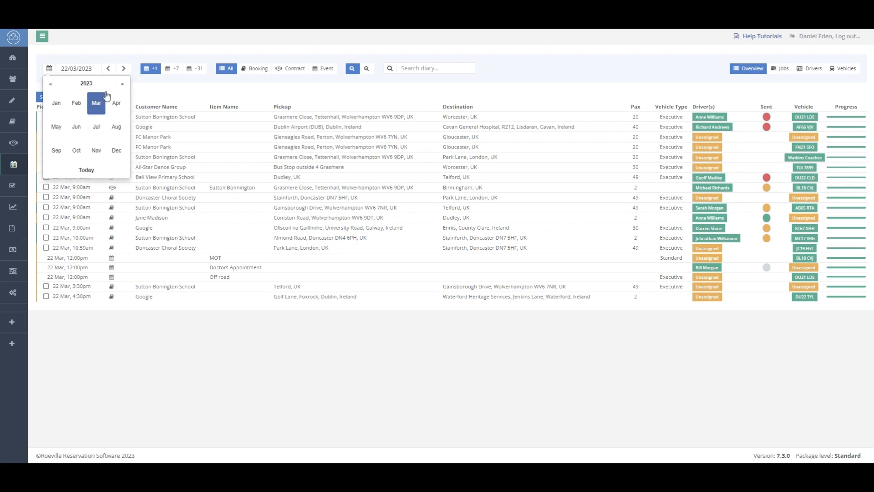
pyautogui.click(116, 52)
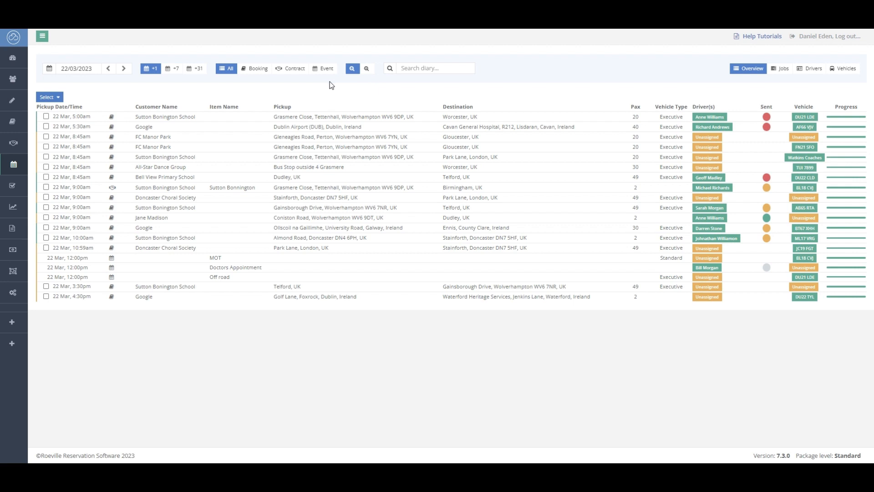
pyautogui.click(353, 71)
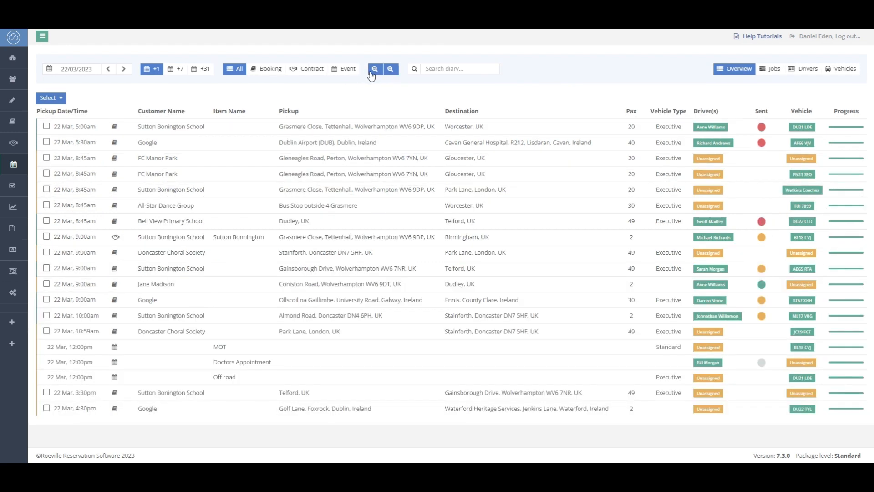
pyautogui.click(373, 72)
# Search the diary for fc manor, then clear the search.
pyautogui.click(438, 71)
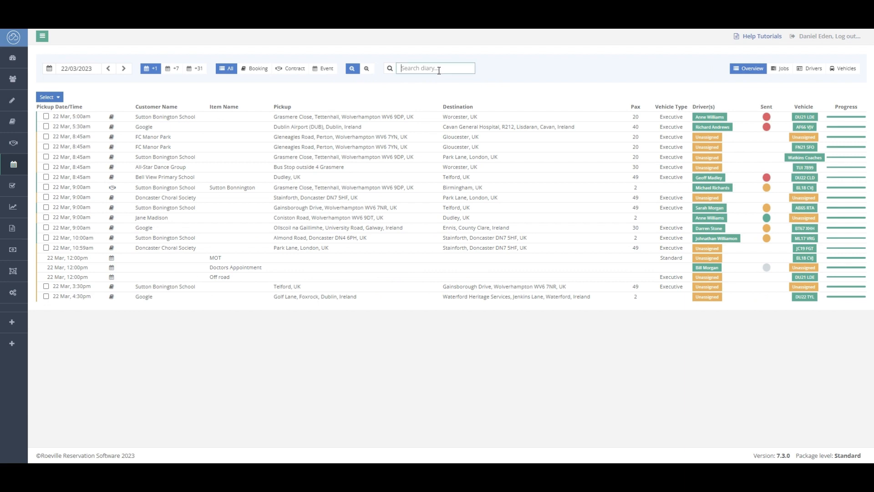
pyautogui.write('fc manor')
pyautogui.press('Return')
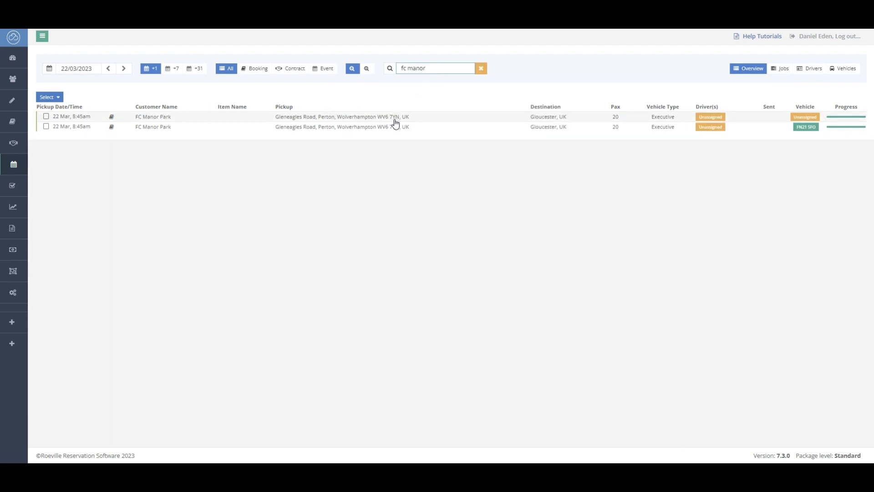
pyautogui.click(481, 69)
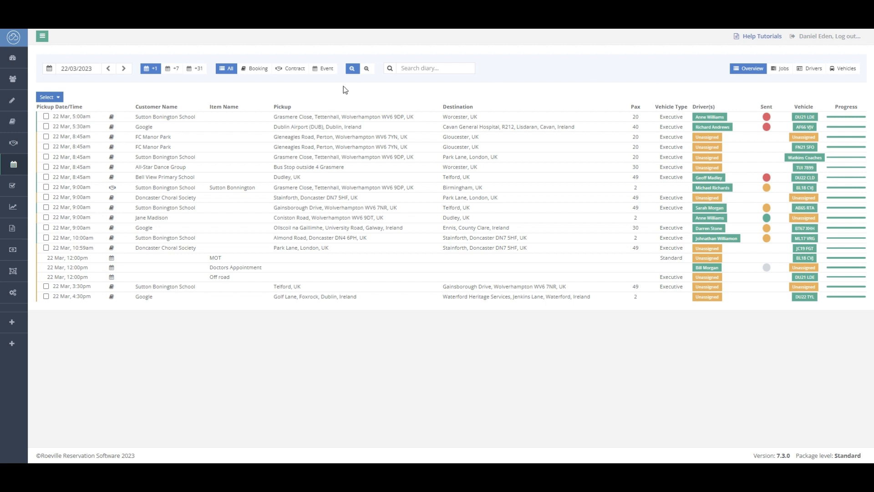
# Open the details panels of an FC Manor Park booking and the Sutton Bonington contract job, zooming the route map.
pyautogui.click(321, 142)
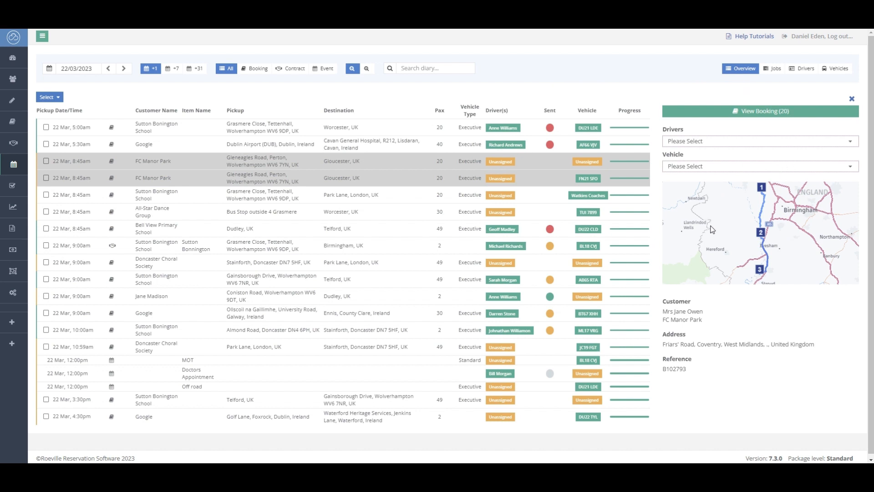
pyautogui.scroll(4, 763, 243)
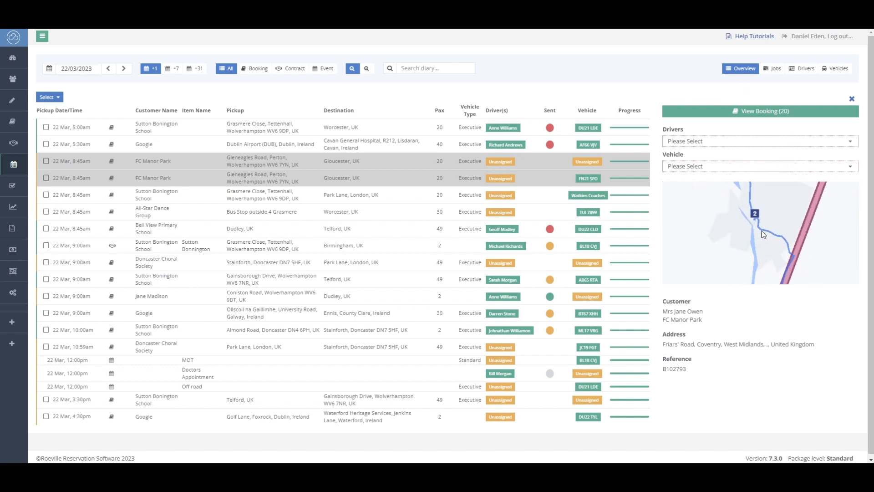
pyautogui.scroll(-5, 763, 232)
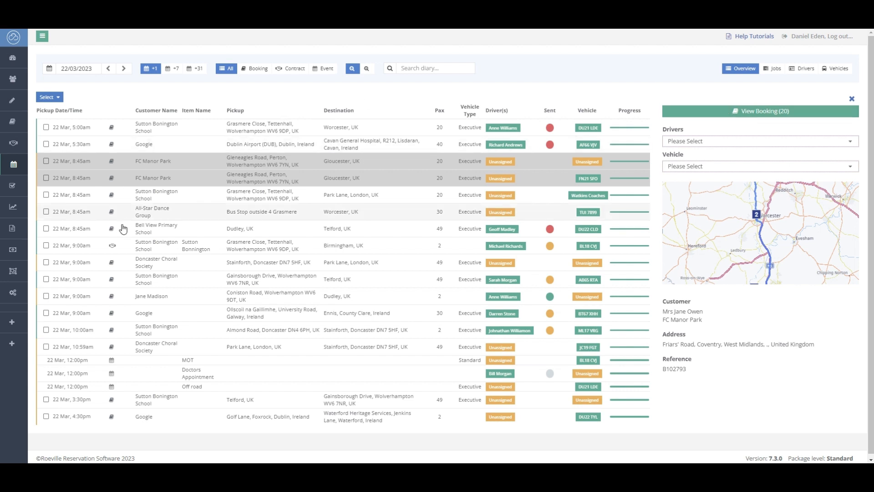
pyautogui.click(158, 250)
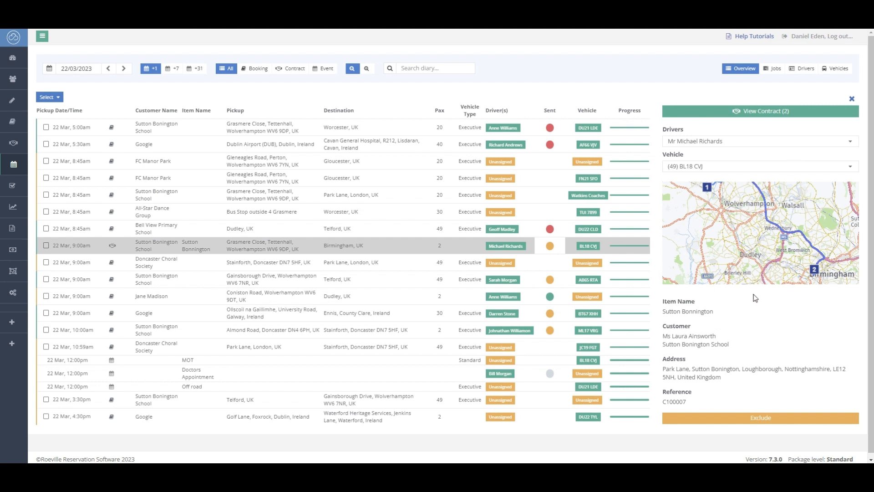
pyautogui.click(740, 419)
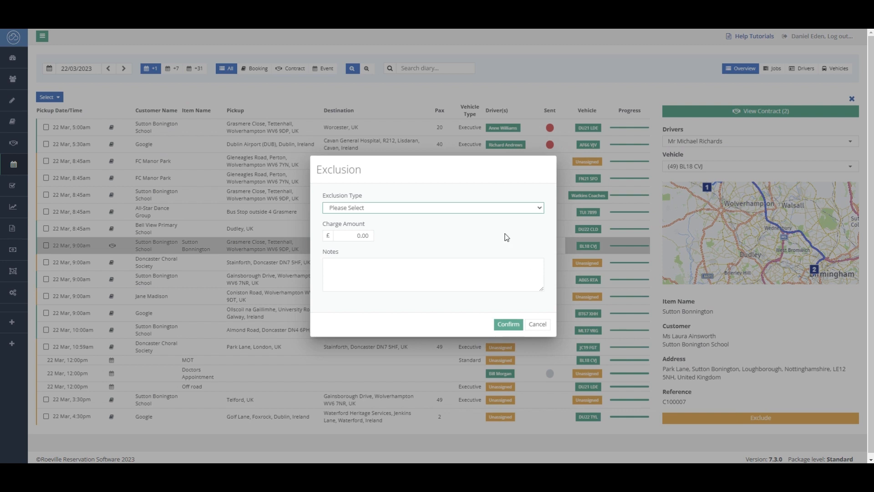
pyautogui.click(538, 209)
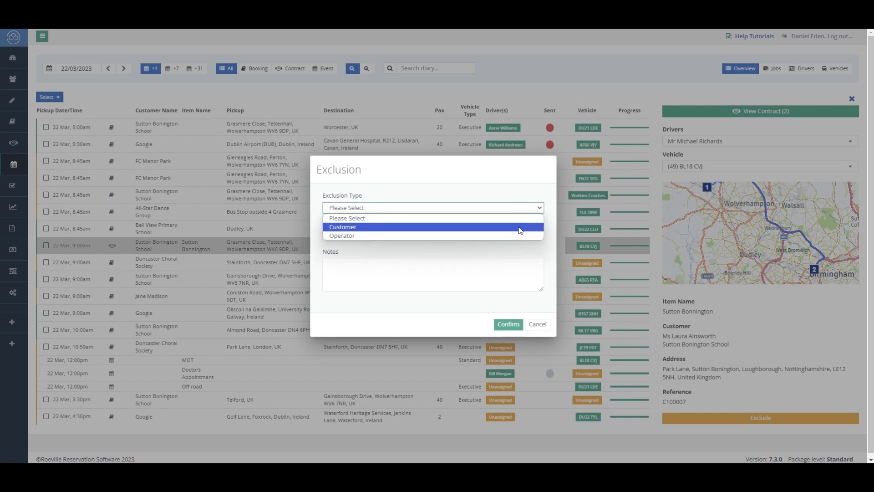
pyautogui.click(519, 245)
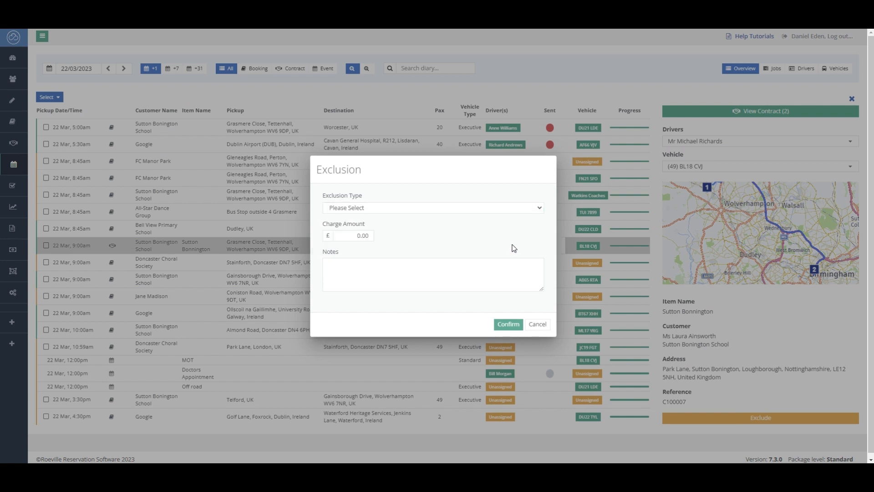
pyautogui.click(356, 240)
pyautogui.click(540, 325)
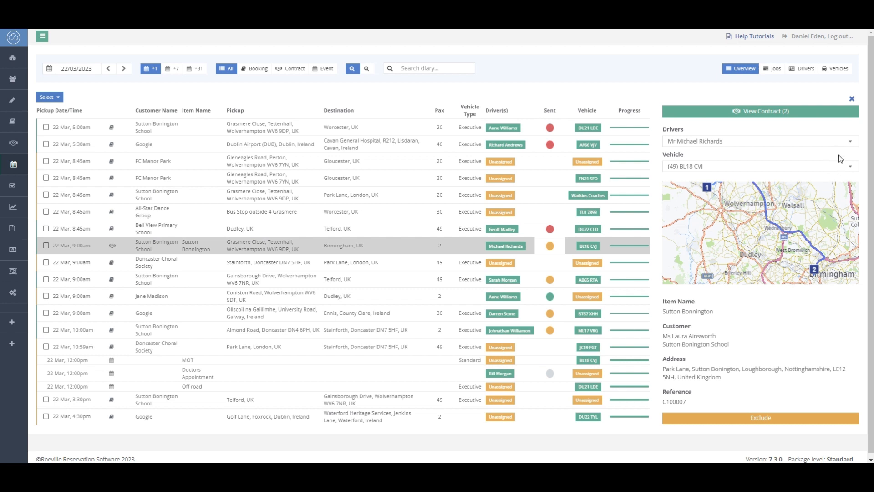
# Browse the contract job's driver and vehicle lists without changing them, then close the details panel.
pyautogui.click(851, 143)
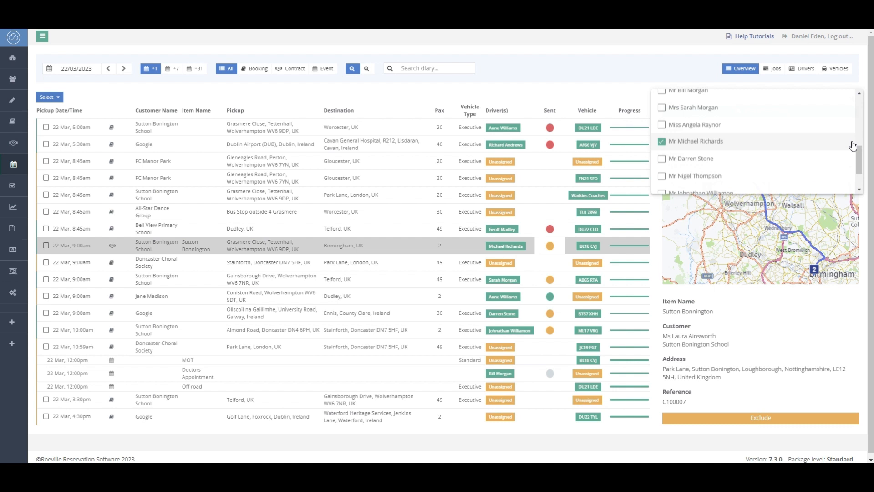
pyautogui.click(703, 80)
pyautogui.click(803, 170)
pyautogui.scroll(-2, 783, 186)
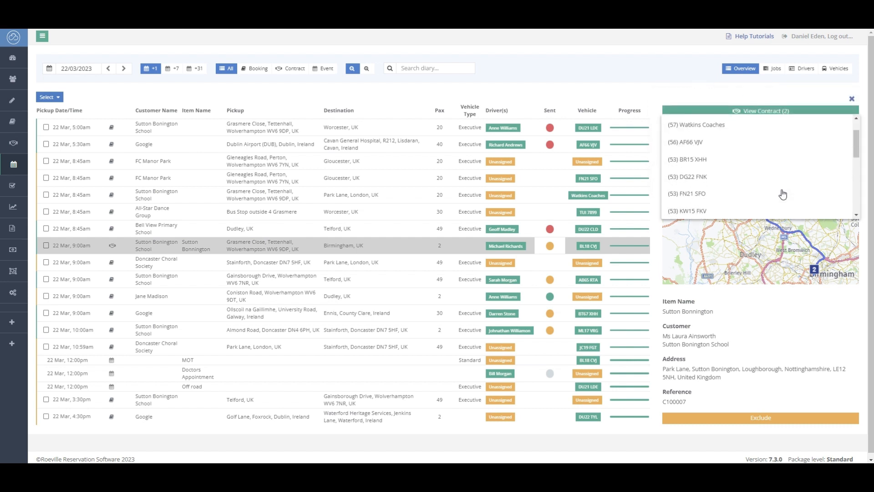
pyautogui.click(803, 92)
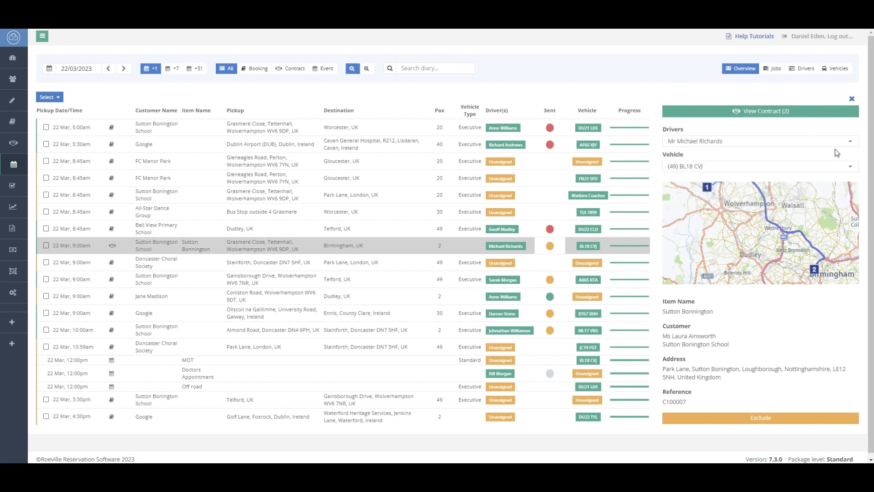
pyautogui.click(852, 98)
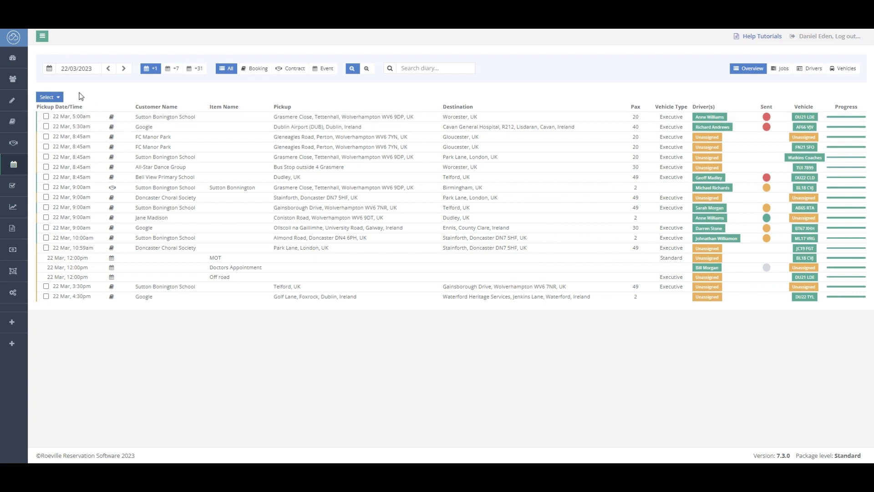
pyautogui.click(46, 117)
pyautogui.click(46, 146)
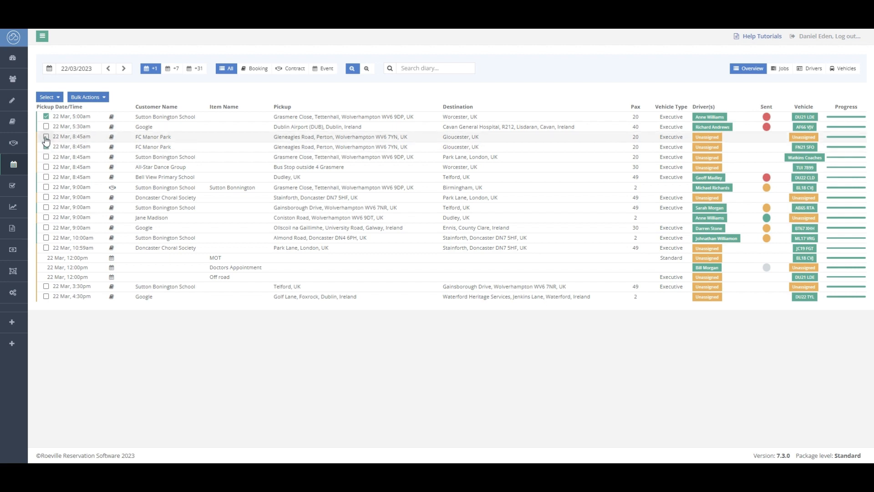
pyautogui.click(46, 137)
pyautogui.click(46, 147)
pyautogui.click(46, 137)
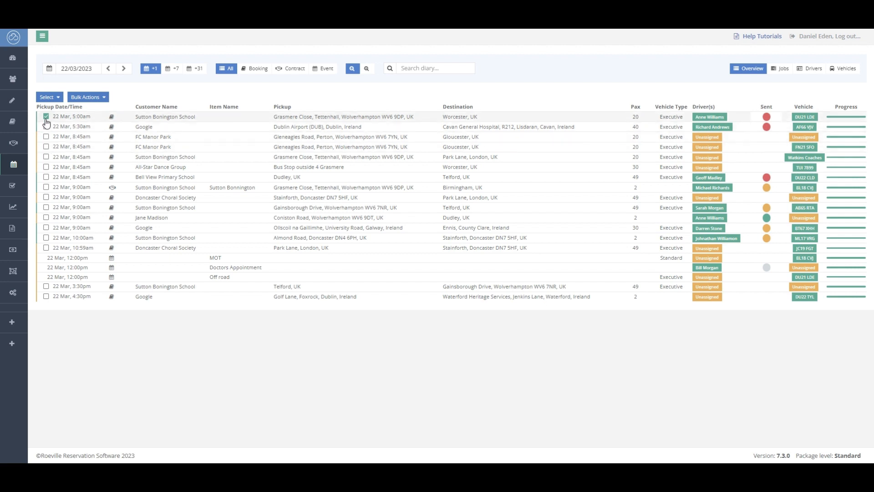
pyautogui.click(46, 116)
# Select all jobs with unassigned drivers and open bulk Assign Resources, cancelling without assigning anything.
pyautogui.click(52, 97)
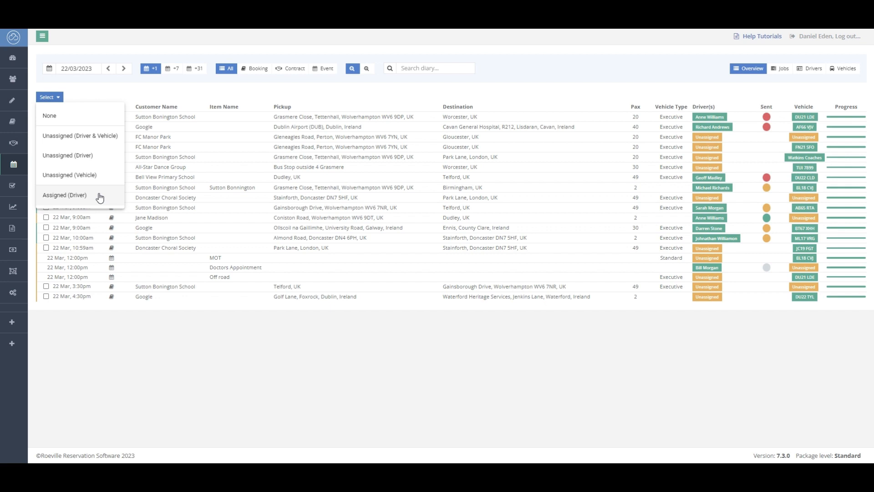
pyautogui.click(98, 156)
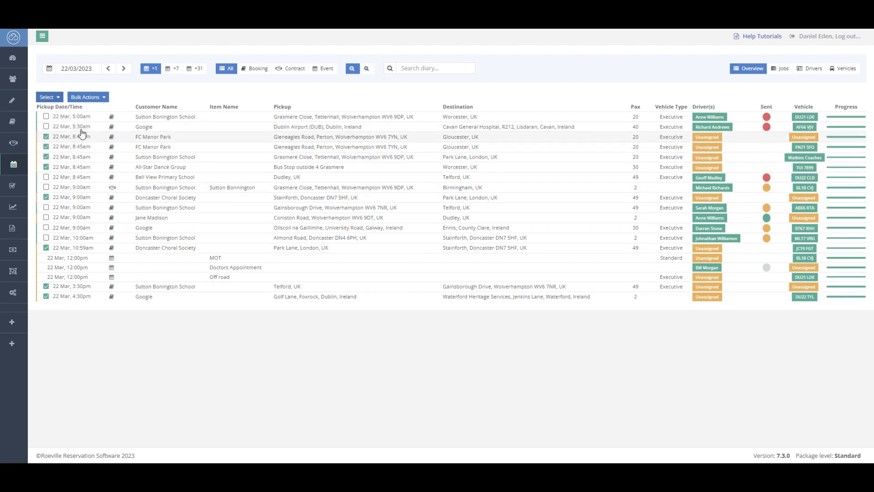
pyautogui.click(101, 103)
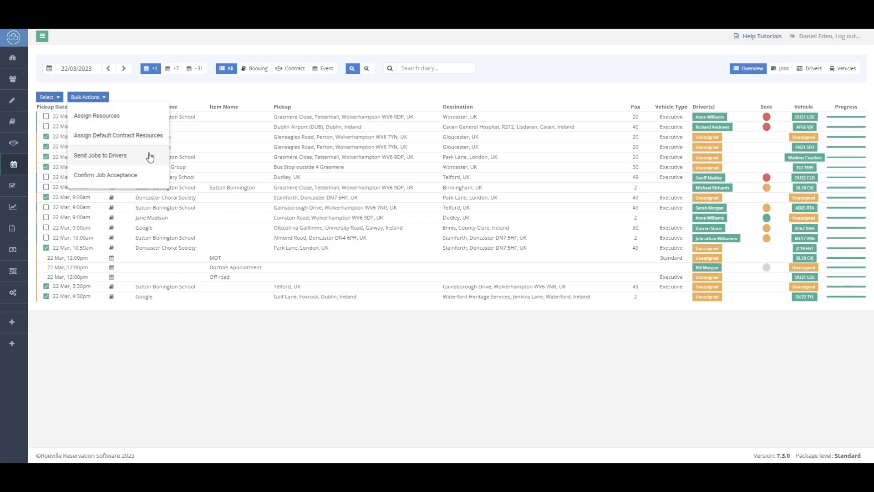
pyautogui.click(152, 121)
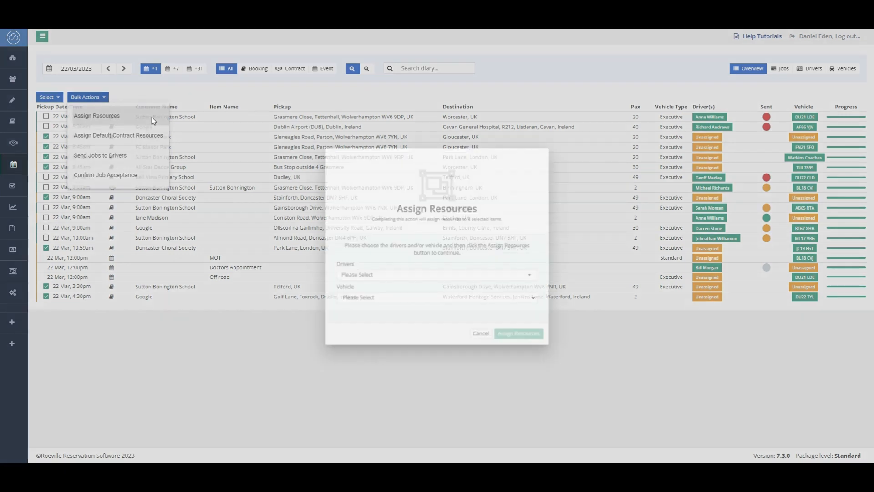
pyautogui.click(384, 281)
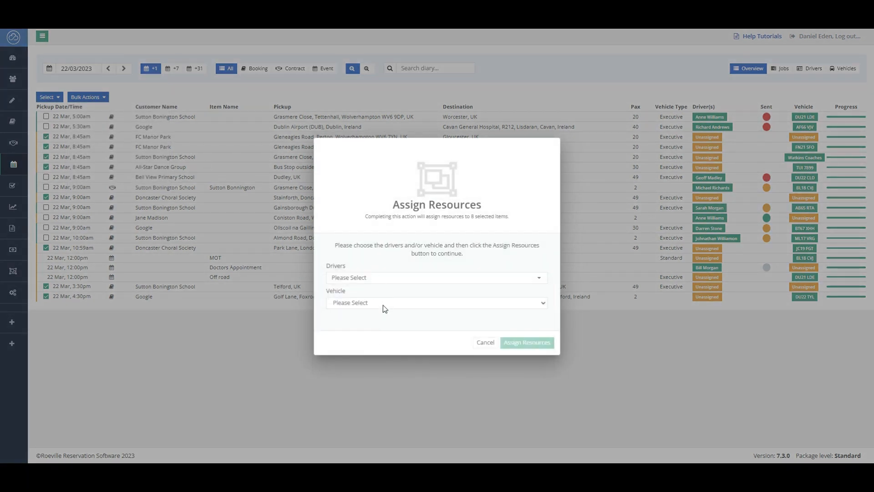
pyautogui.click(384, 305)
pyautogui.click(382, 315)
pyautogui.click(484, 342)
pyautogui.click(96, 97)
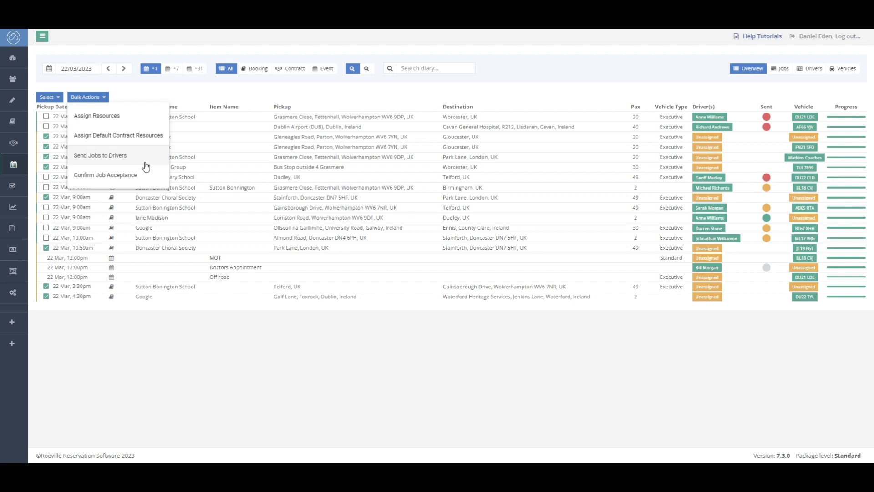
pyautogui.click(210, 96)
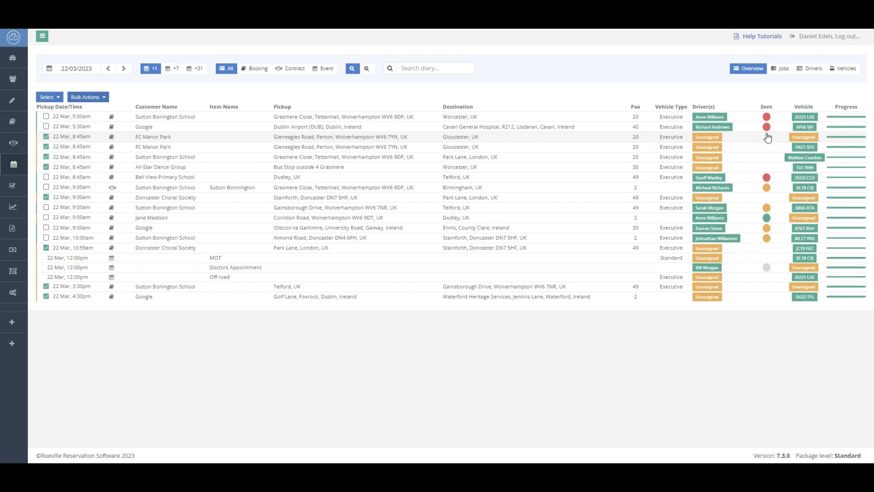
# Deselect all the checked jobs in the diary.
pyautogui.click(46, 137)
pyautogui.click(46, 146)
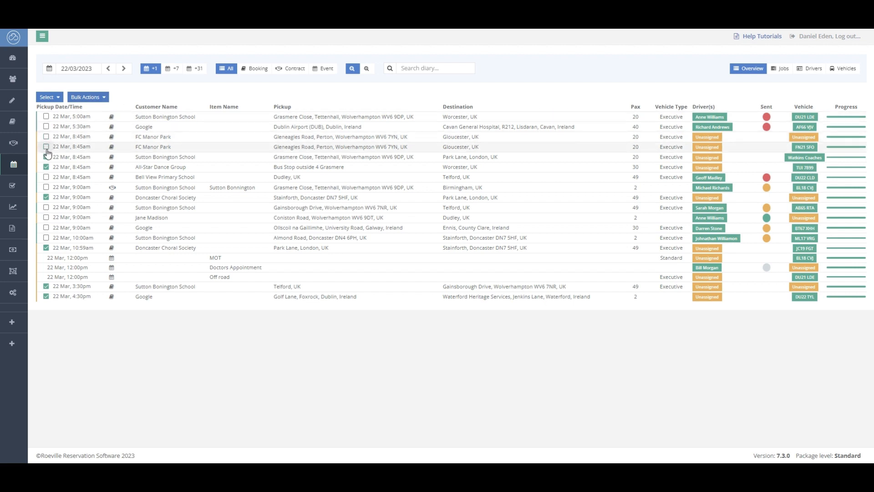
pyautogui.click(46, 157)
pyautogui.click(46, 166)
pyautogui.click(45, 197)
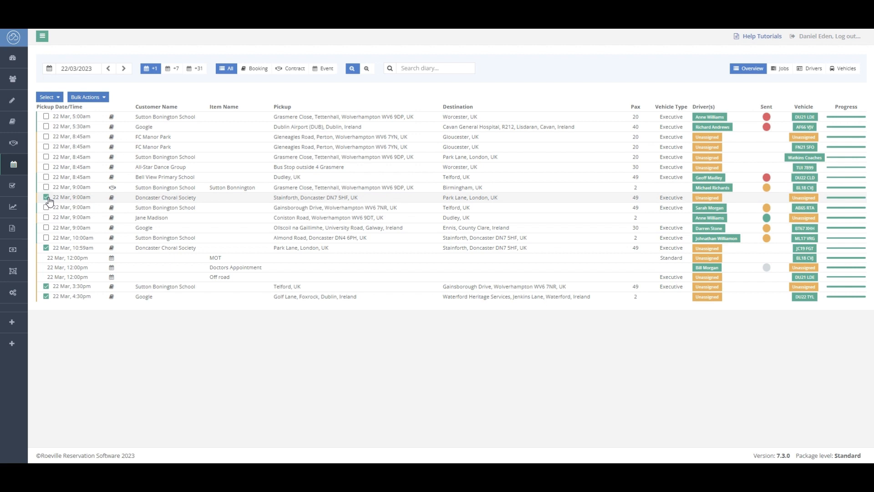
pyautogui.click(46, 247)
pyautogui.click(46, 286)
pyautogui.click(46, 297)
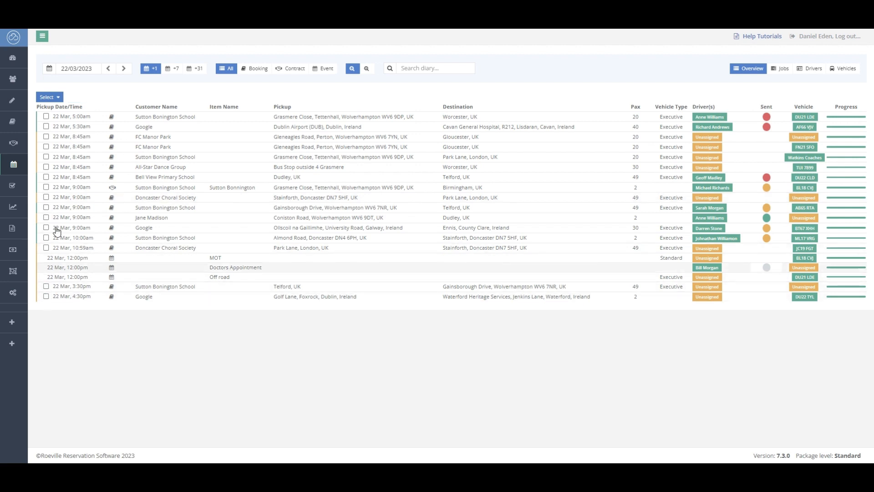
# Select the 5:00am Sutton Bonington School and 5:30am Google jobs and send them to their drivers.
pyautogui.click(46, 117)
pyautogui.click(46, 126)
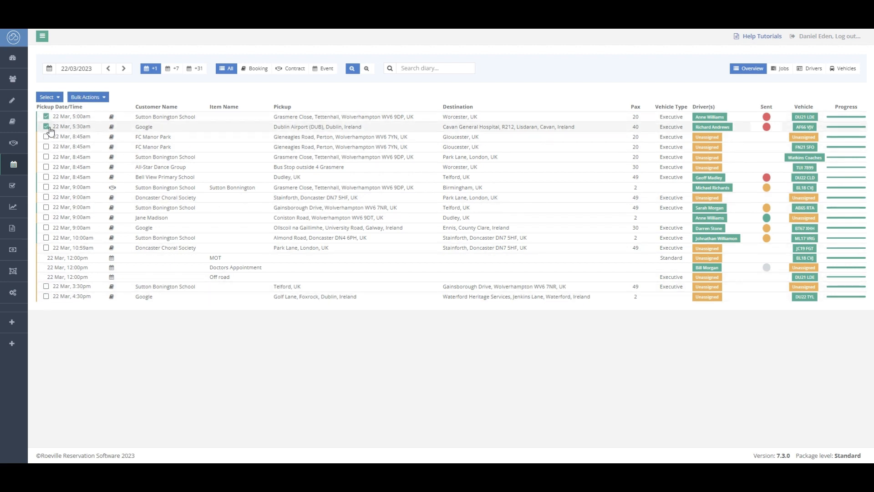
pyautogui.click(105, 98)
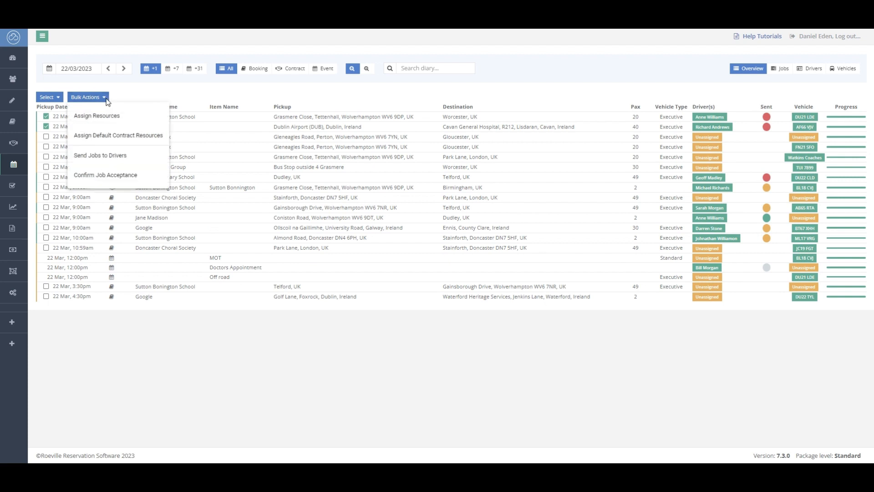
pyautogui.click(133, 158)
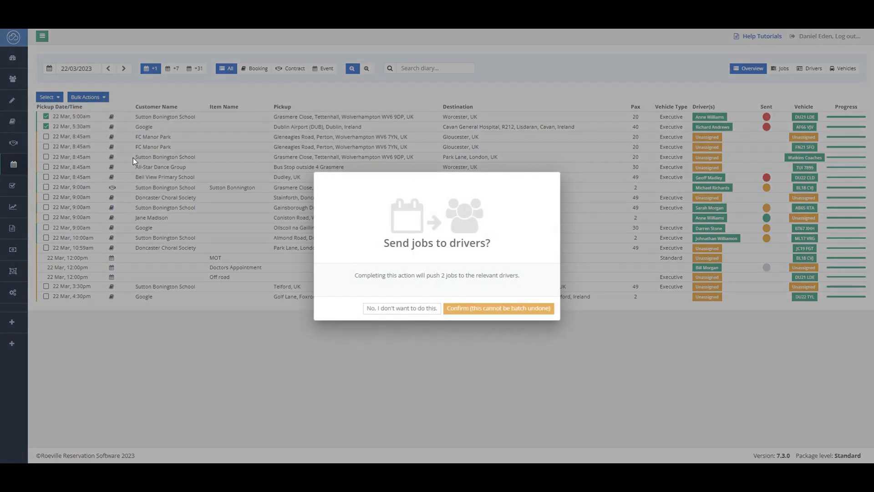
pyautogui.click(514, 309)
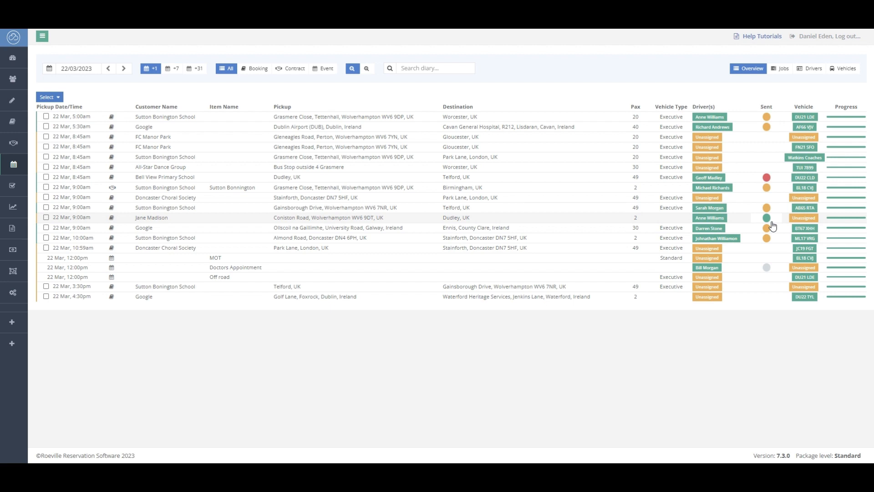
# Select the 5:00am Sutton Bonington School and 5:30am Google jobs and bulk confirm job acceptance for them.
pyautogui.click(46, 117)
pyautogui.click(46, 127)
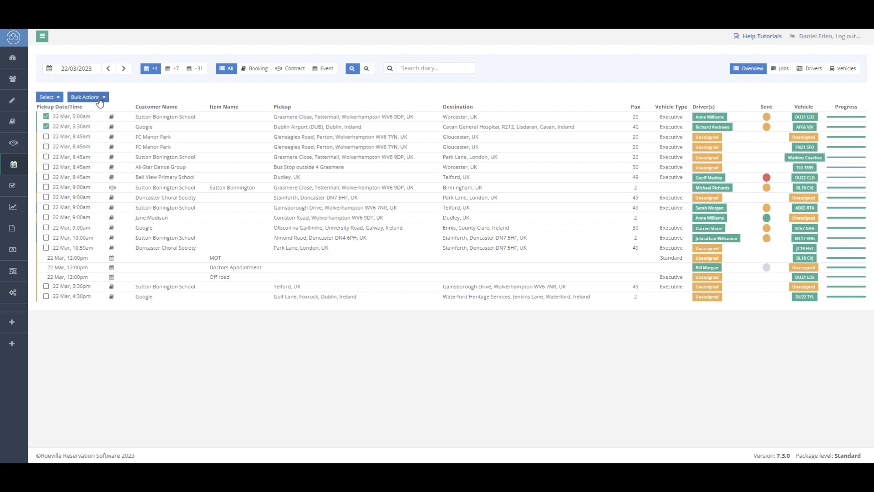
pyautogui.click(100, 98)
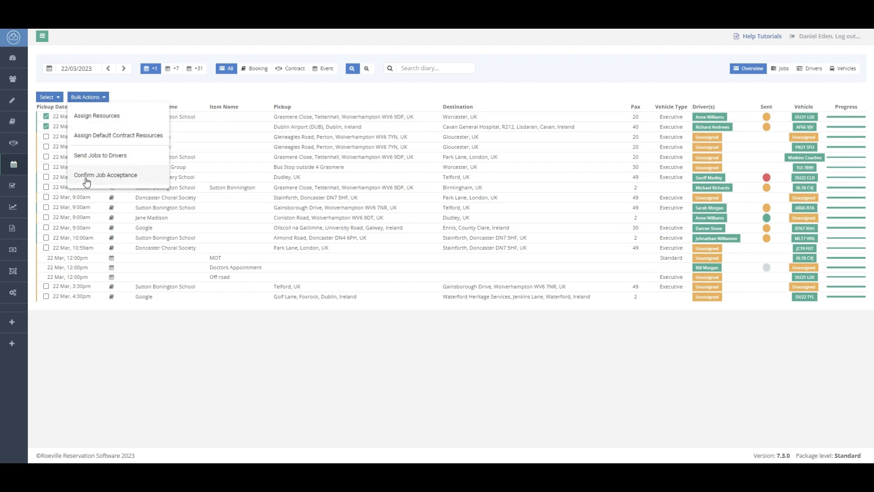
pyautogui.click(147, 179)
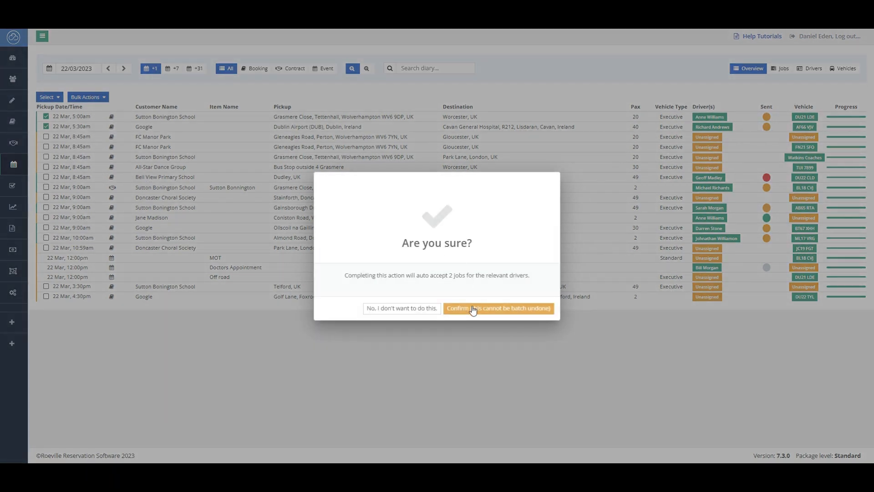
pyautogui.click(475, 305)
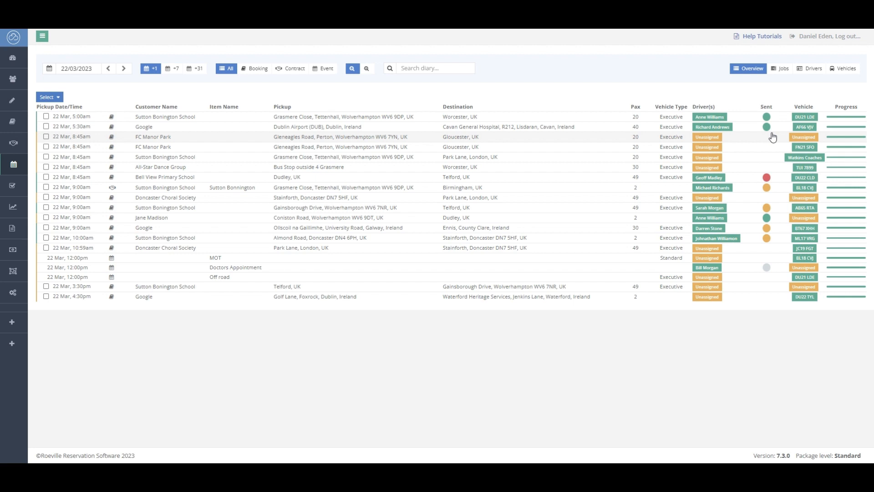
# Switch to the Jobs timeline and open the Dublin Airport to Cavan General Hospital job's details, then close the panel.
pyautogui.click(781, 71)
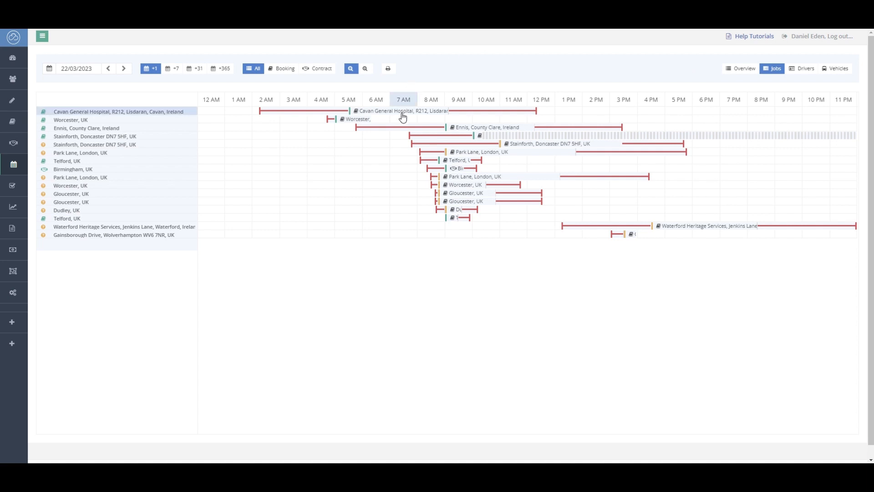
pyautogui.moveTo(402, 117)
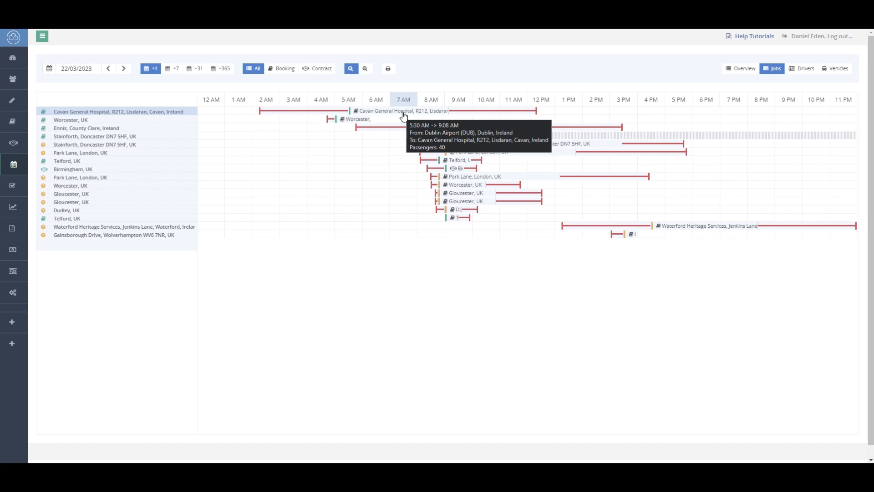
pyautogui.click(404, 116)
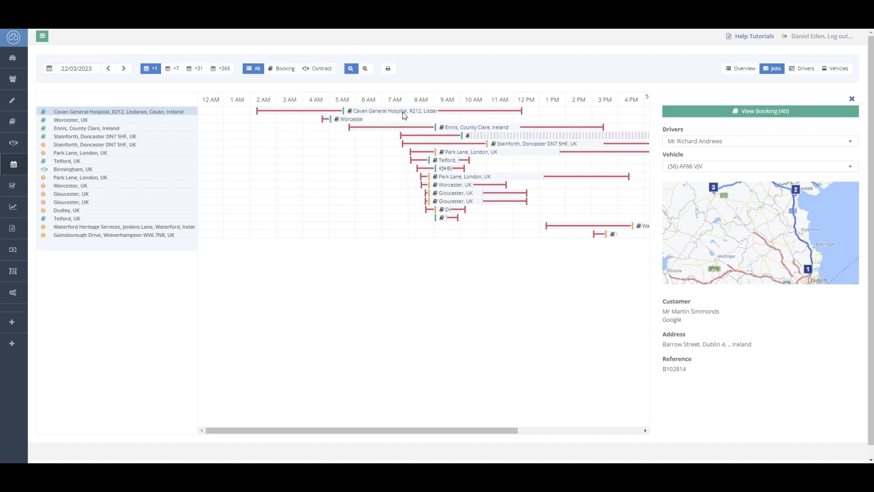
pyautogui.scroll(-1, 777, 233)
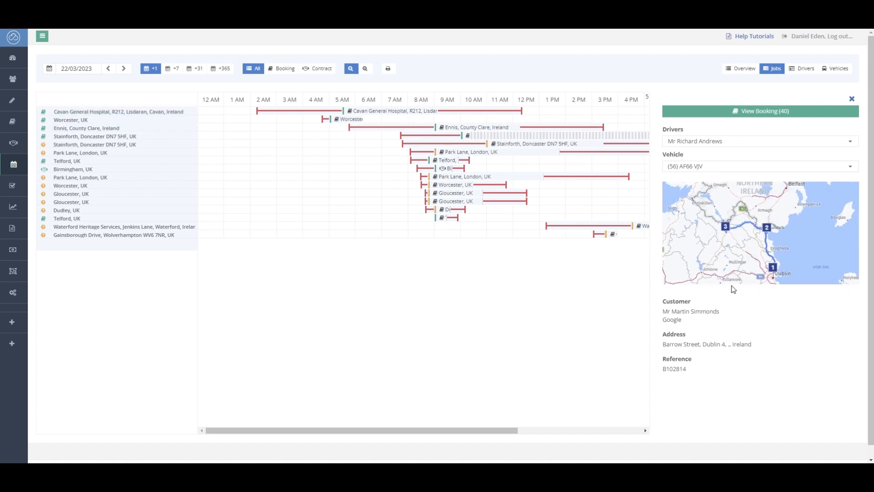
pyautogui.click(852, 99)
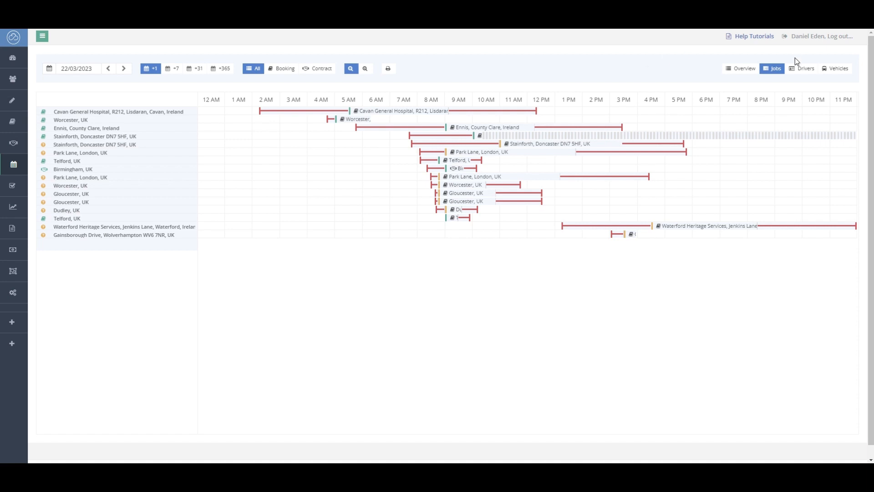
# Open the Vehicles timeline and filter its vehicle types to Executive.
pyautogui.click(801, 68)
pyautogui.click(836, 68)
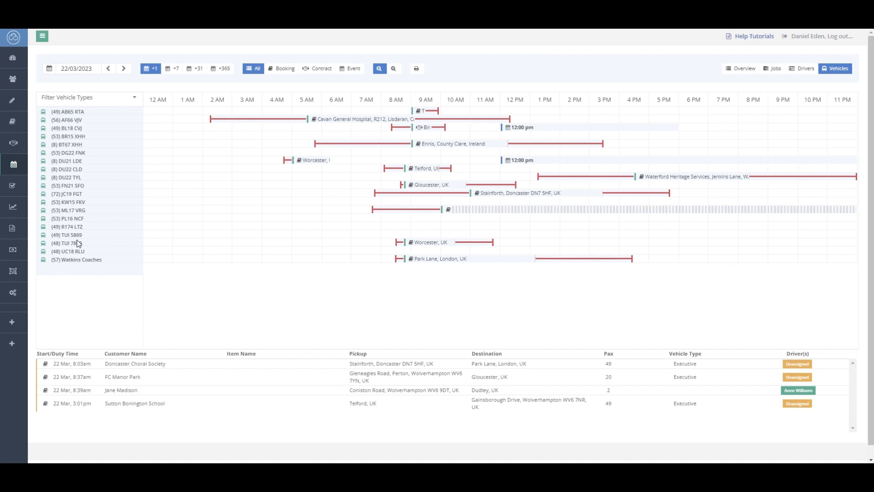
pyautogui.click(134, 100)
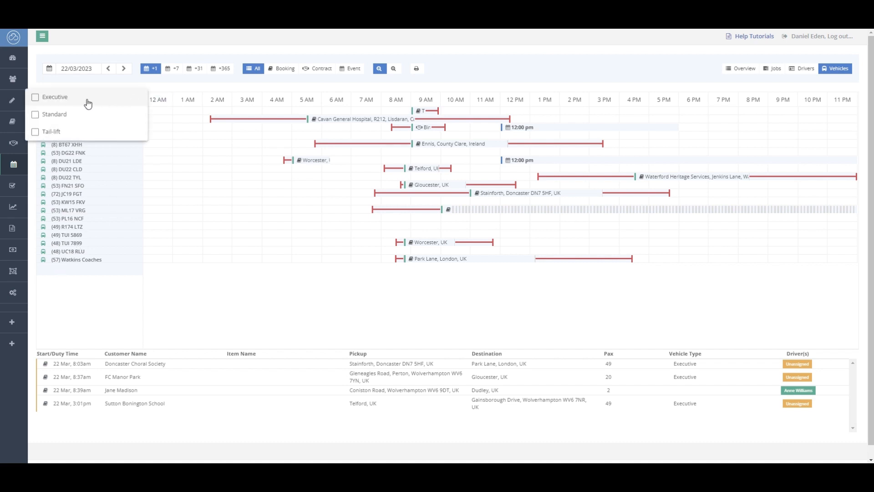
pyautogui.click(48, 98)
pyautogui.click(67, 81)
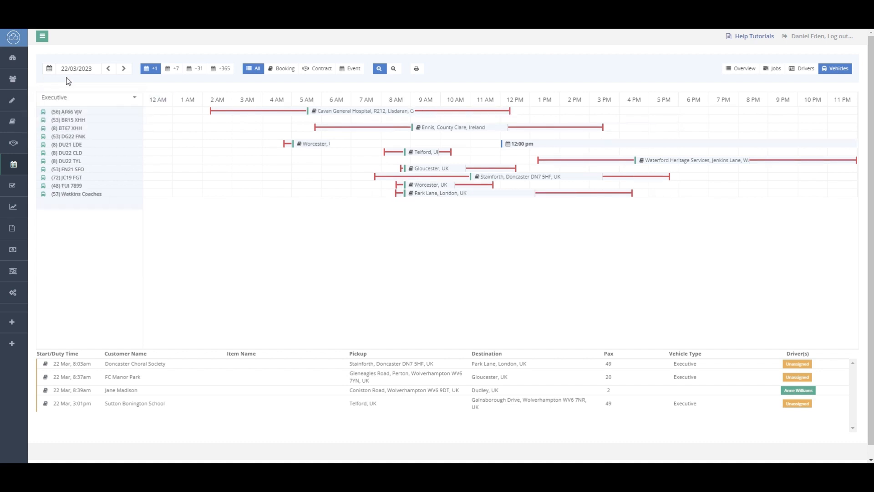
# Clear the Executive vehicle type filter.
pyautogui.click(134, 100)
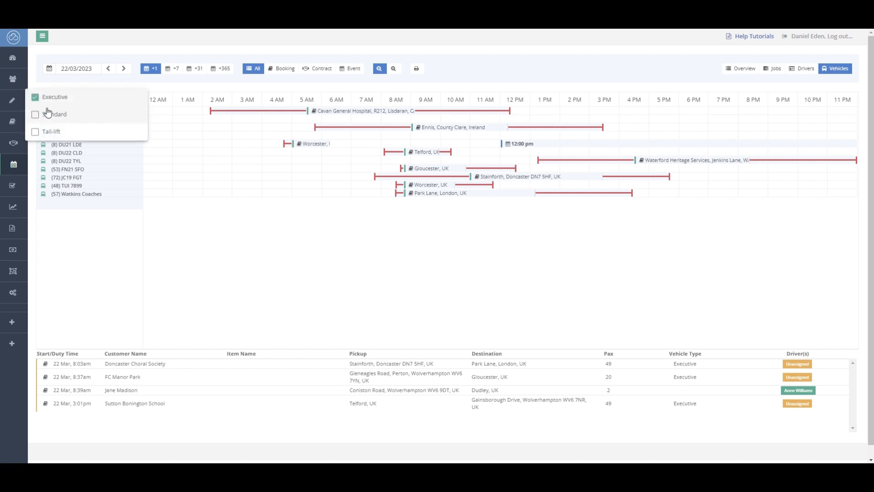
pyautogui.click(41, 94)
pyautogui.click(44, 88)
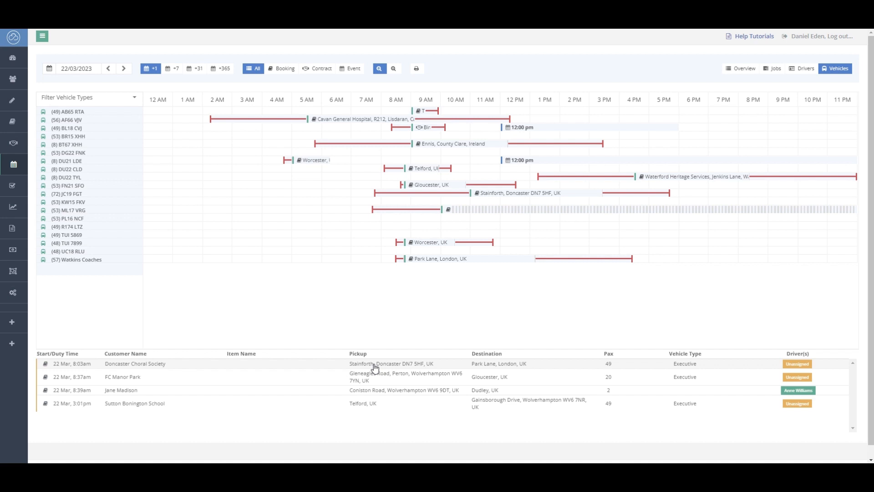
pyautogui.moveTo(374, 368); pyautogui.dragTo(364, 214)
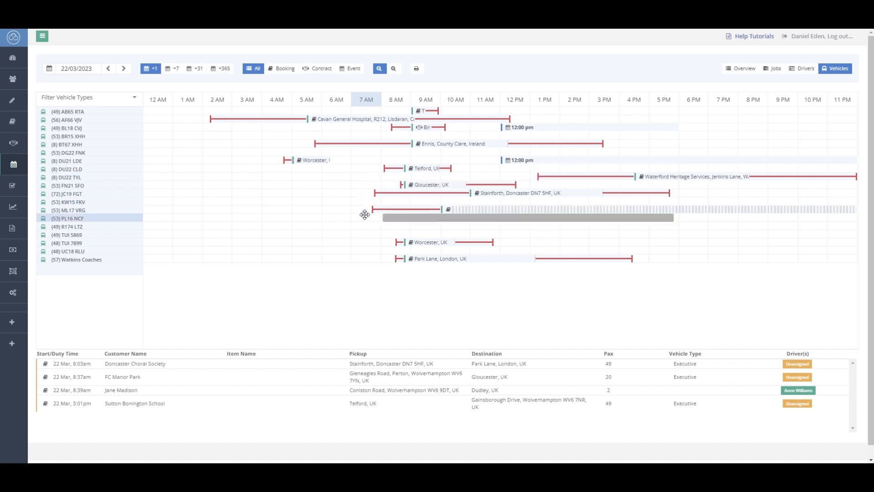
pyautogui.moveTo(364, 215); pyautogui.dragTo(368, 216)
pyautogui.moveTo(369, 216); pyautogui.dragTo(368, 225)
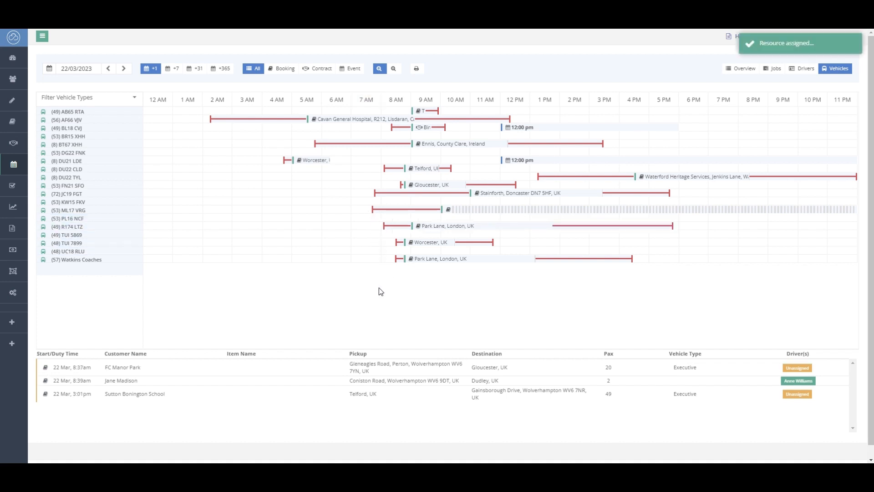
# Try to move the Park Lane job from R174 LTZ to TUI 7899, undoing the change at the scheduling conflict.
pyautogui.moveTo(437, 226); pyautogui.dragTo(442, 226)
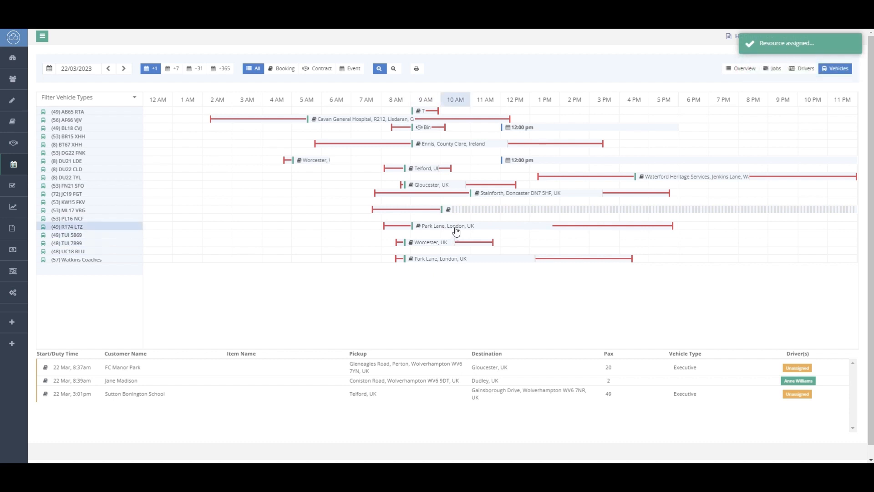
pyautogui.moveTo(454, 226); pyautogui.dragTo(455, 242)
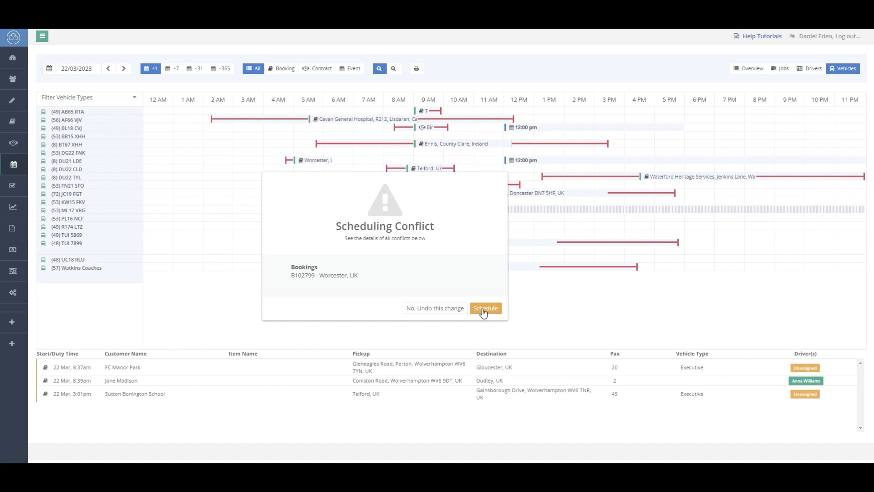
pyautogui.click(432, 309)
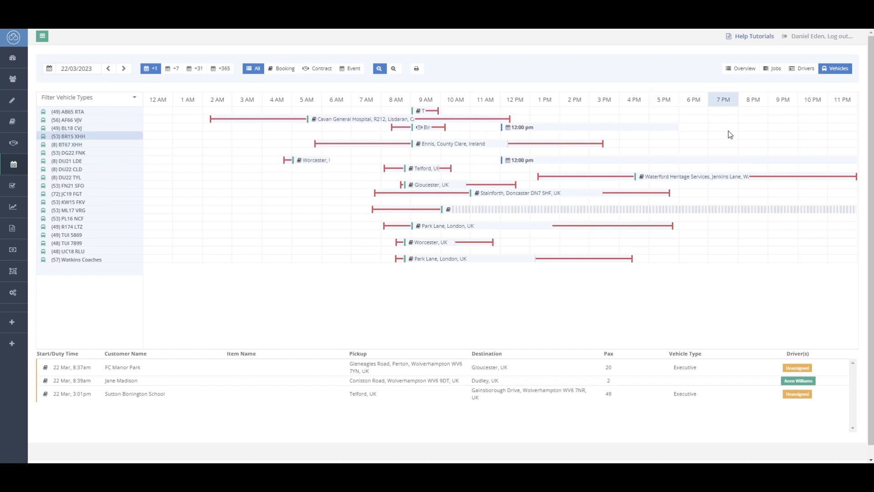
# In the Drivers timeline, add a second driver to the 9:00am Telford job, then close the details panel.
pyautogui.click(802, 69)
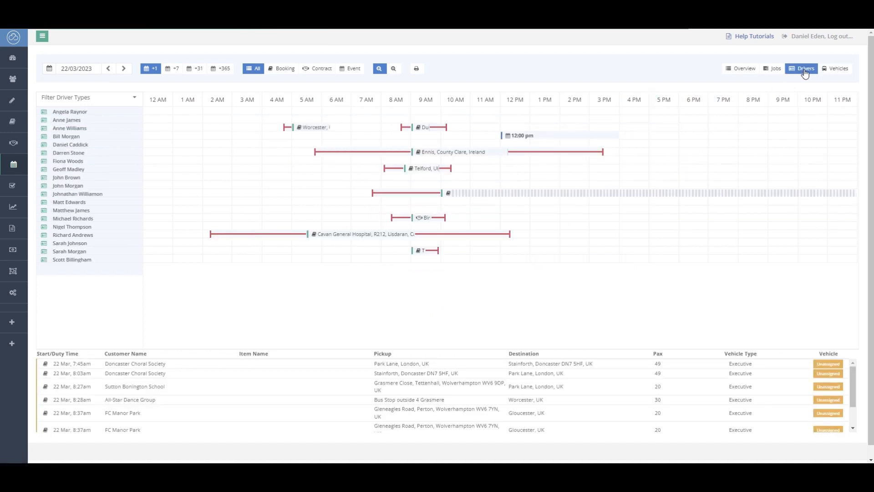
pyautogui.moveTo(426, 175)
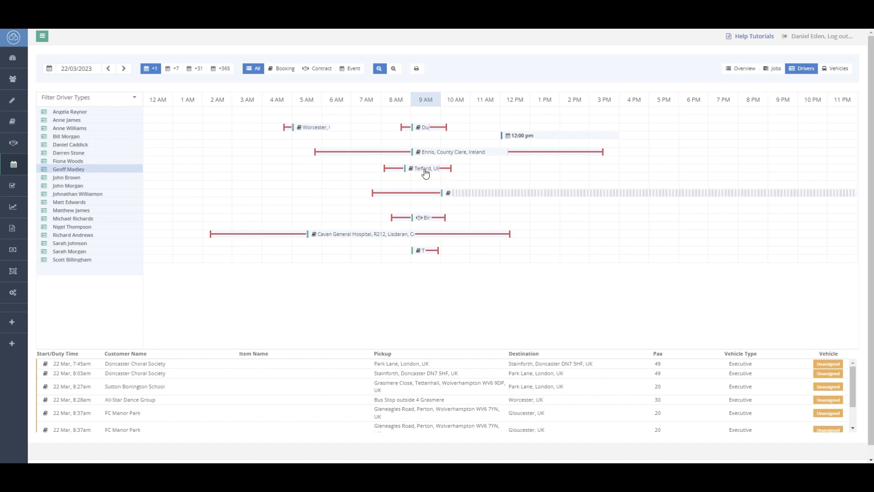
pyautogui.click(424, 169)
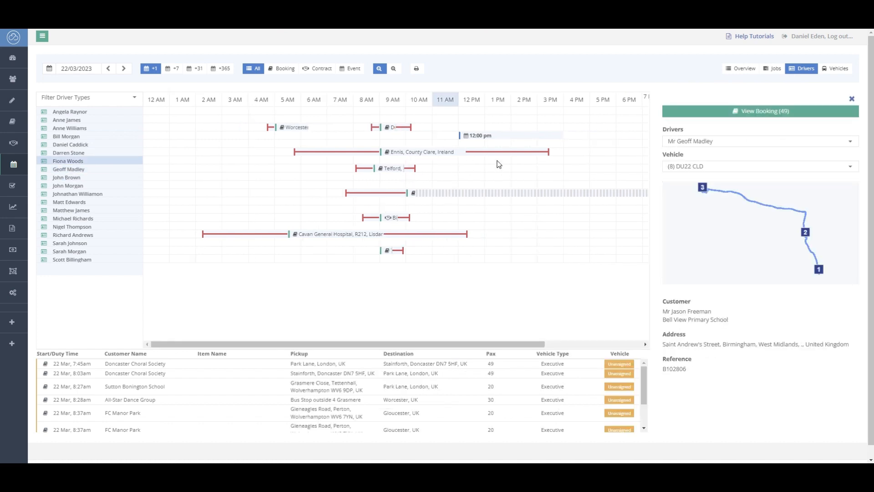
pyautogui.click(828, 145)
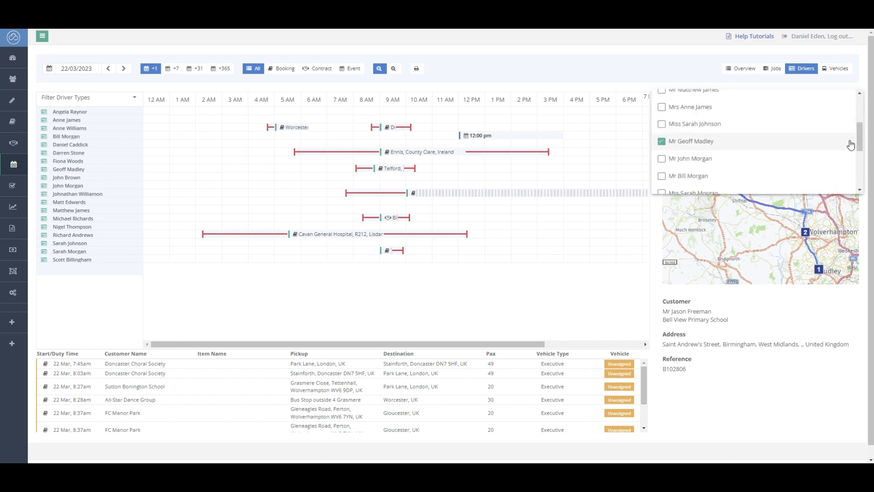
pyautogui.scroll(3, 822, 153)
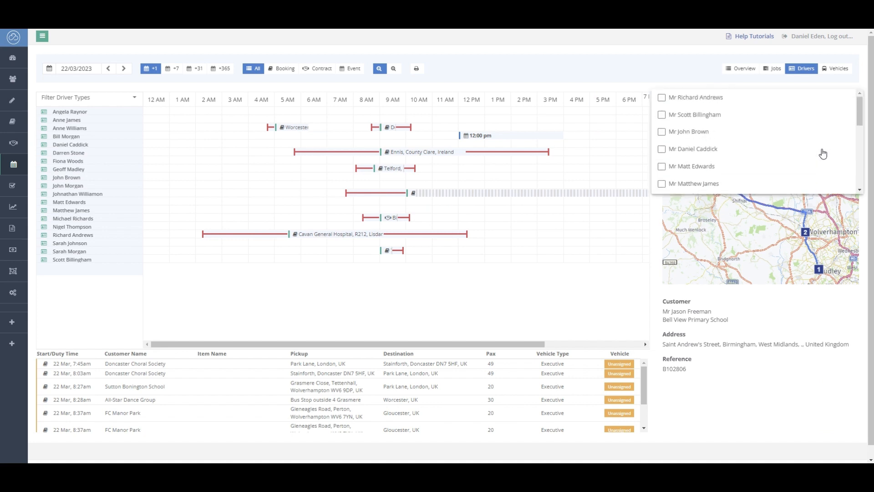
pyautogui.click(662, 133)
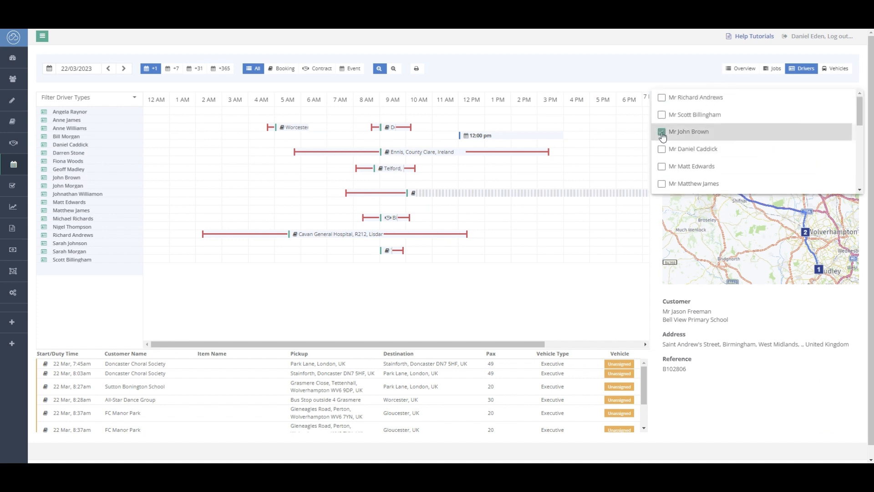
pyautogui.click(681, 77)
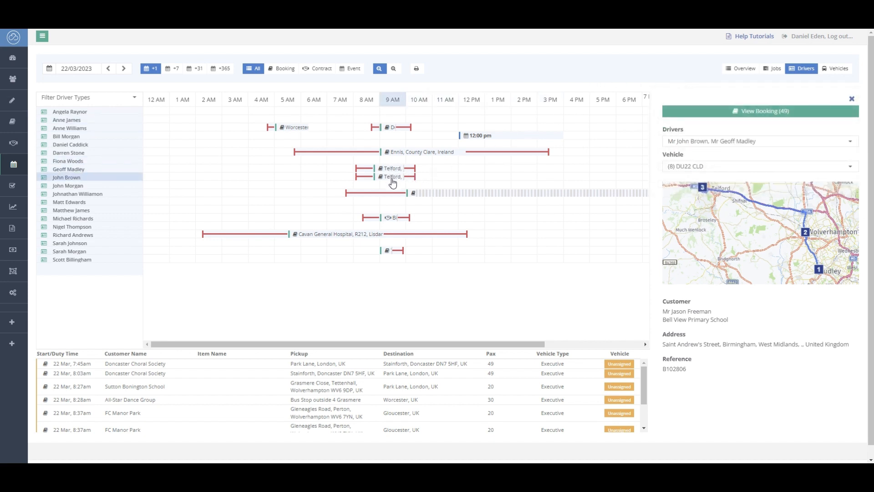
pyautogui.moveTo(395, 179)
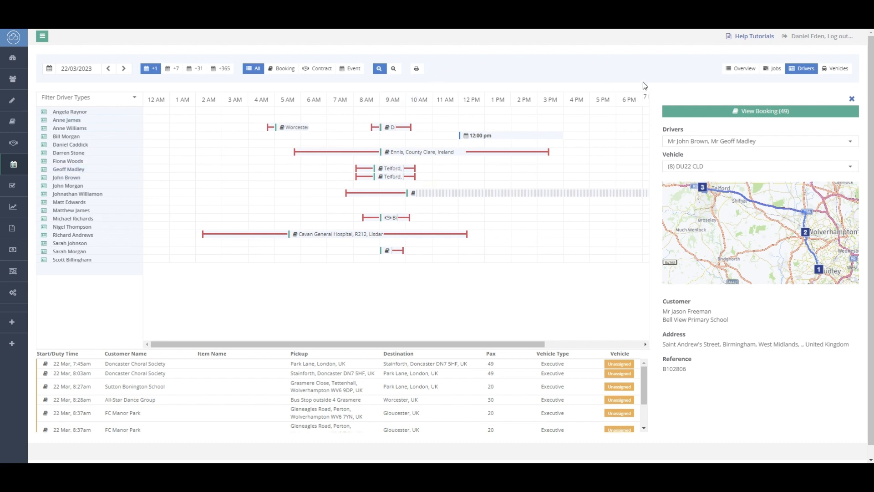
pyautogui.click(852, 99)
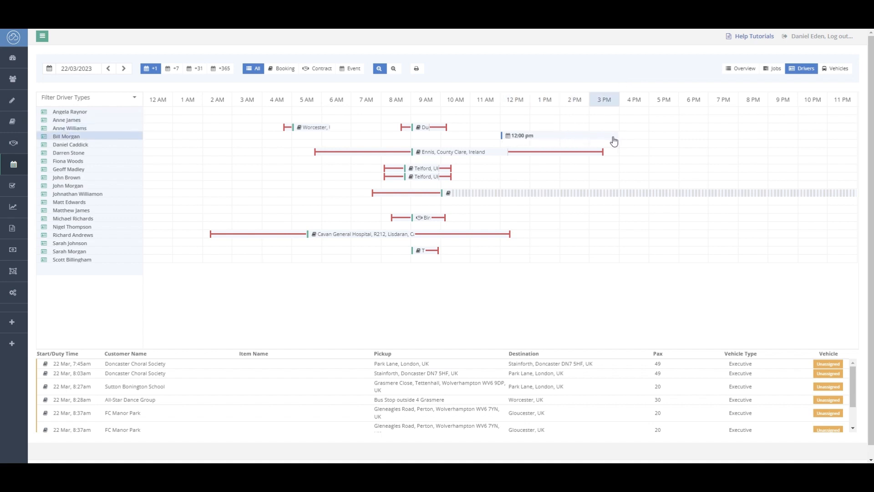
# Go to the Resources drivers list and open the most recent driver's record.
pyautogui.moveTo(611, 141)
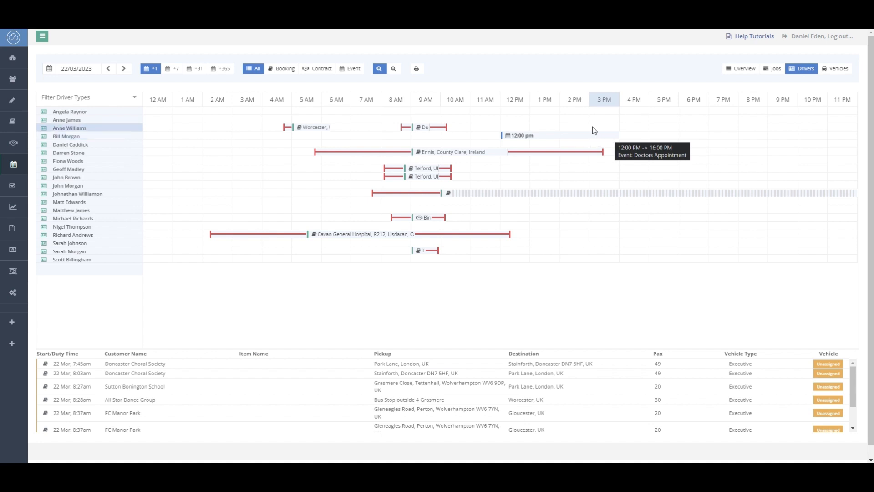
pyautogui.click(42, 40)
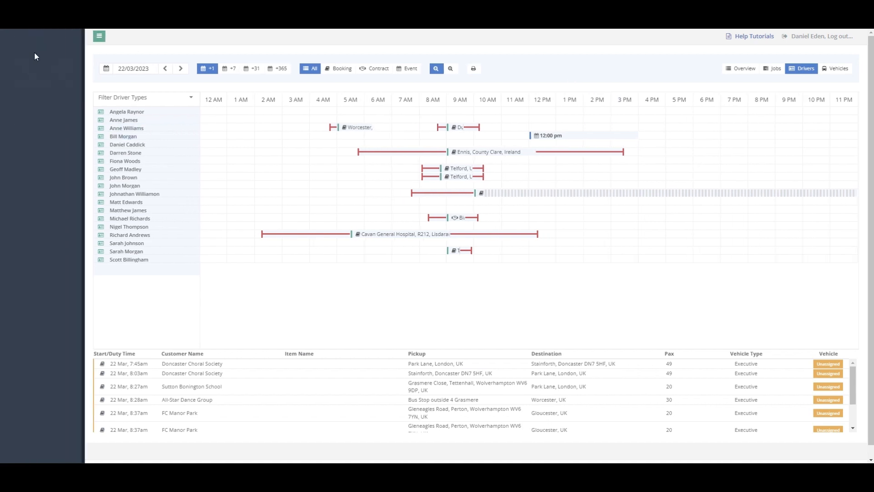
pyautogui.click(73, 337)
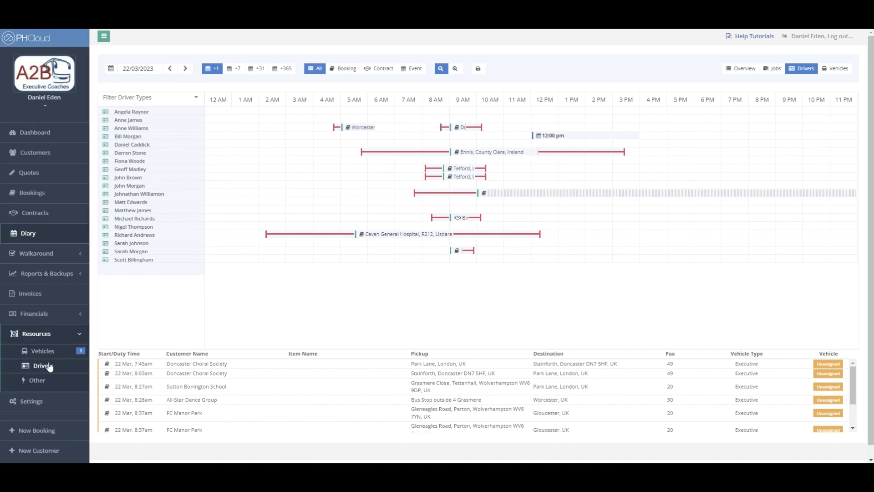
pyautogui.click(42, 365)
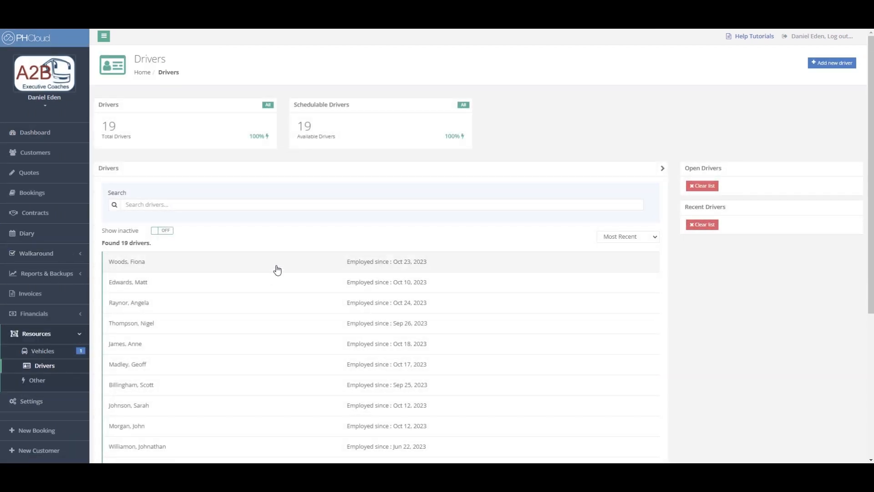
pyautogui.click(276, 268)
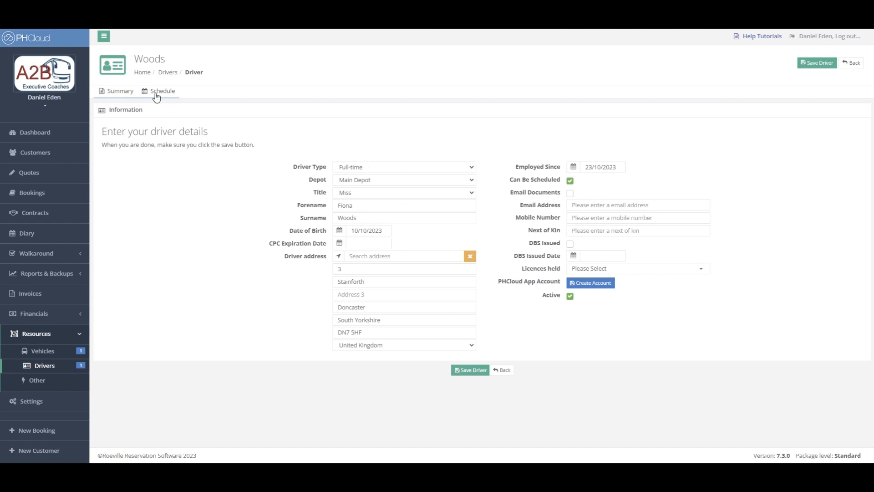
# Add an Annual Leave event to the driver's schedule from 15/10/2023 to 19/10/2023 and save it.
pyautogui.click(156, 93)
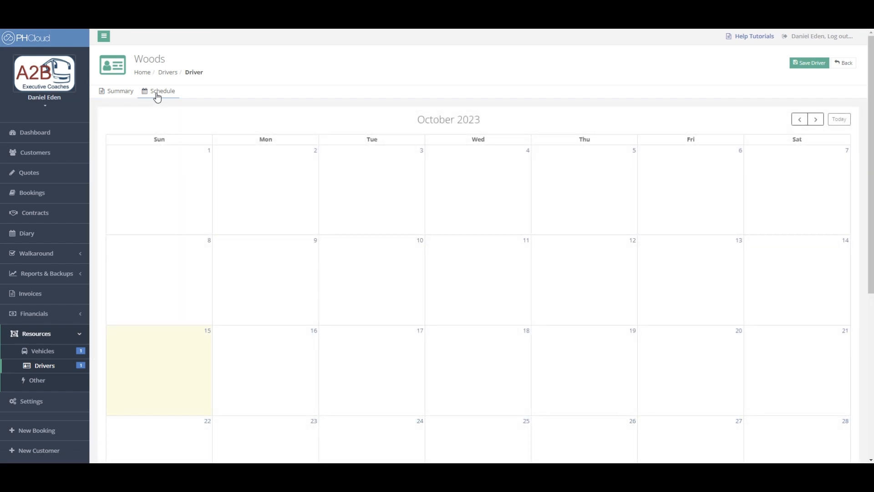
pyautogui.click(196, 373)
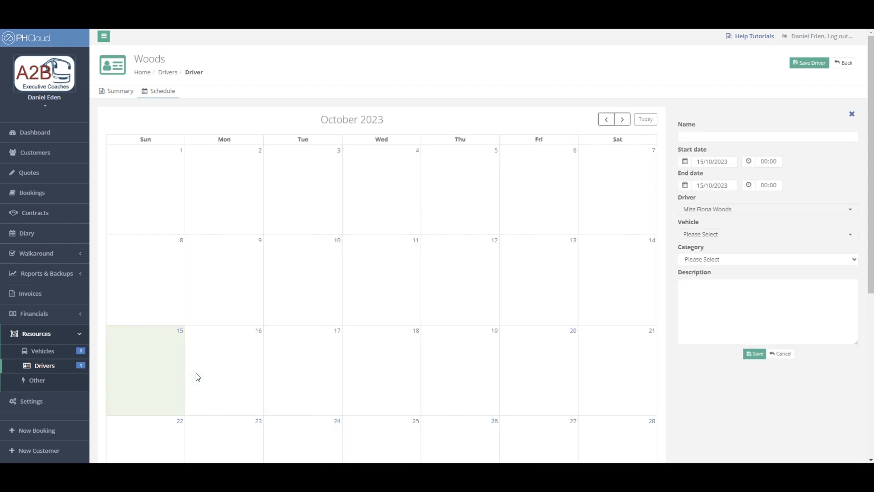
pyautogui.click(737, 137)
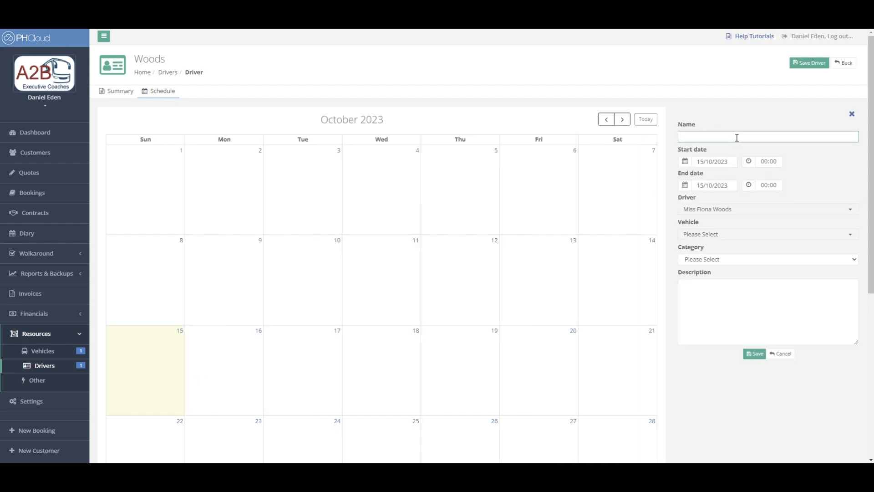
pyautogui.write('Annual Leave')
pyautogui.click(685, 191)
pyautogui.click(744, 261)
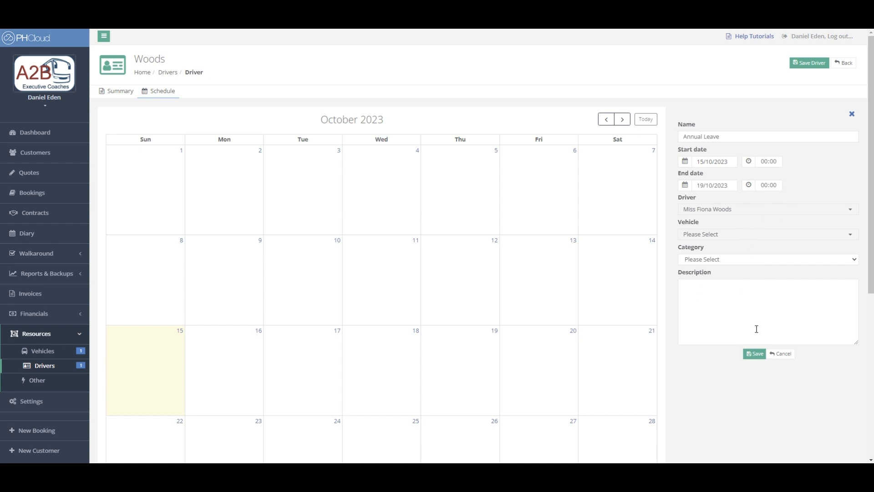
pyautogui.click(755, 355)
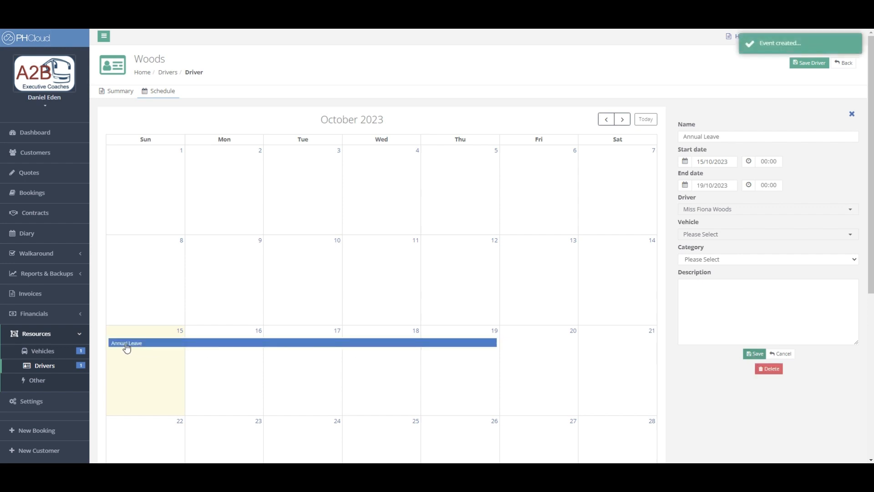